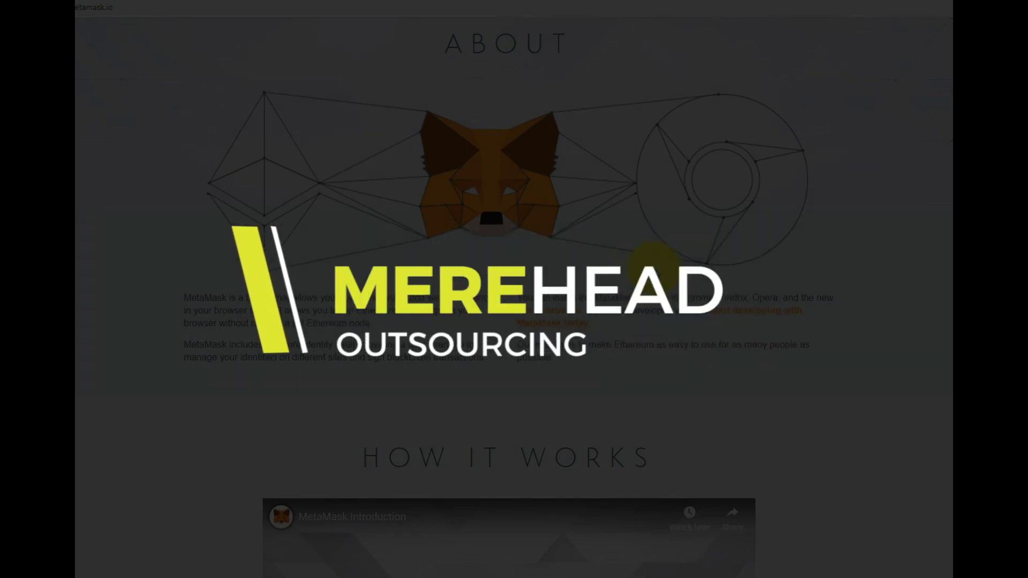
- Go from the metamask.io homepage to the MetaMask listing in the Chrome Web Store
scroll(655, 268, "up", 9)
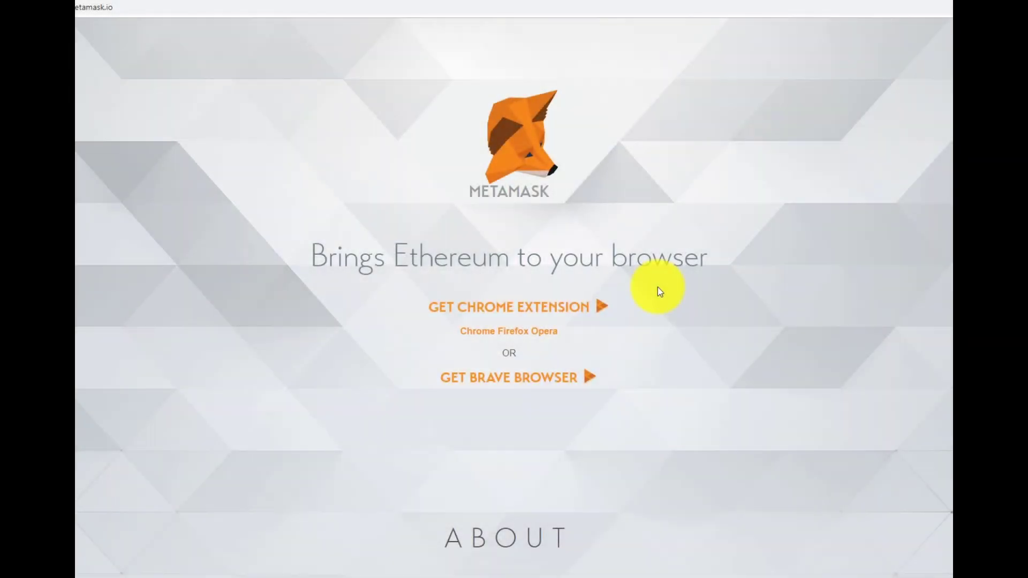
right_click(658, 291)
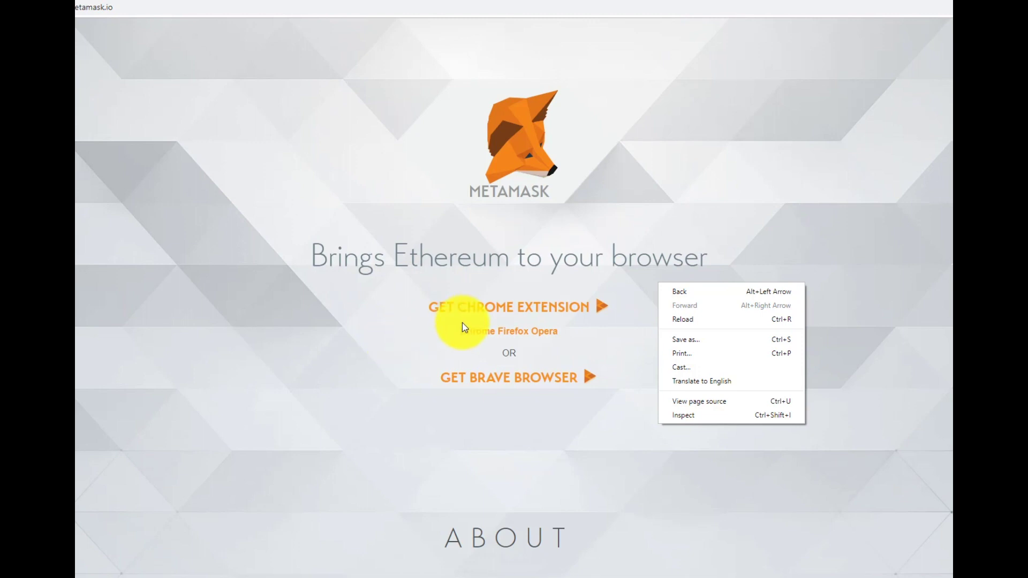
left_click(504, 310)
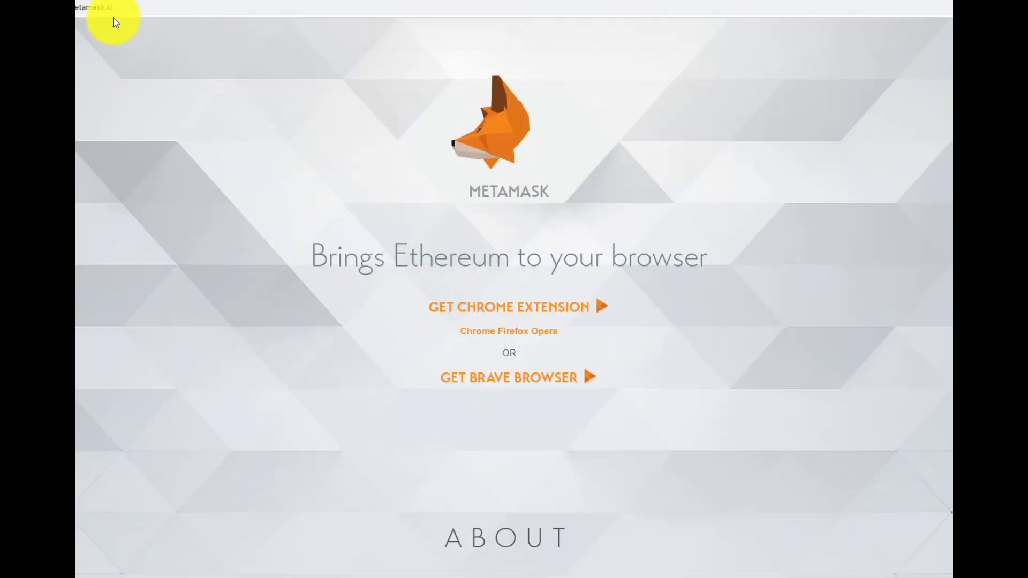
left_click(133, 6)
left_click(133, 74)
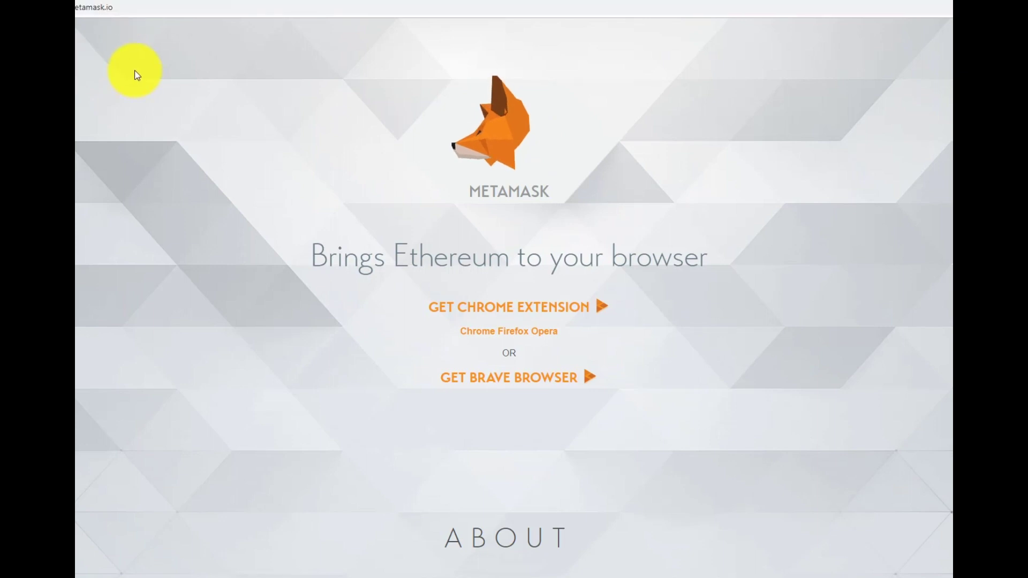
left_click(504, 312)
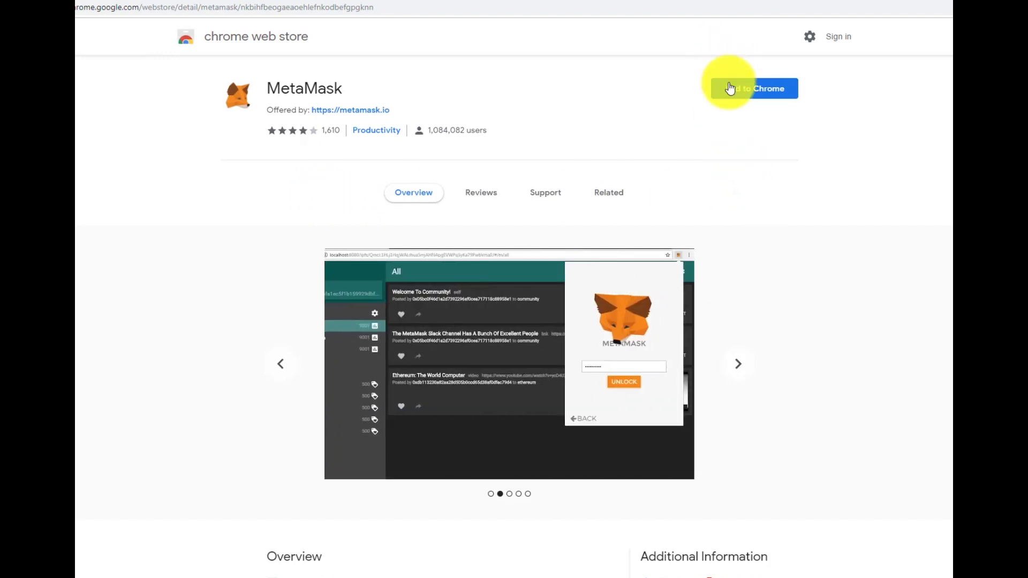
- Install the MetaMask extension via Add to Chrome and dismiss the 'added' notification
left_click(731, 89)
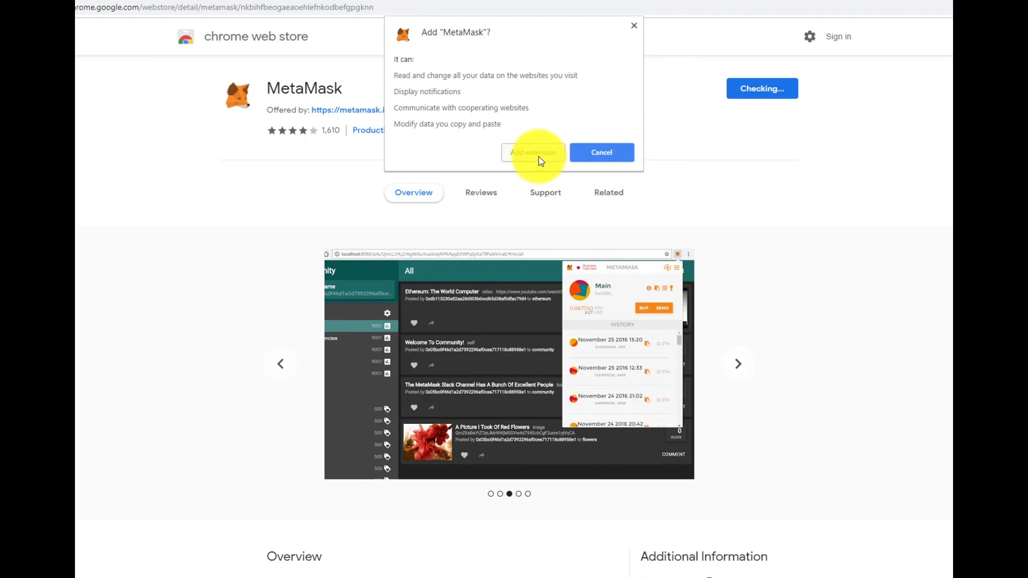
left_click(538, 156)
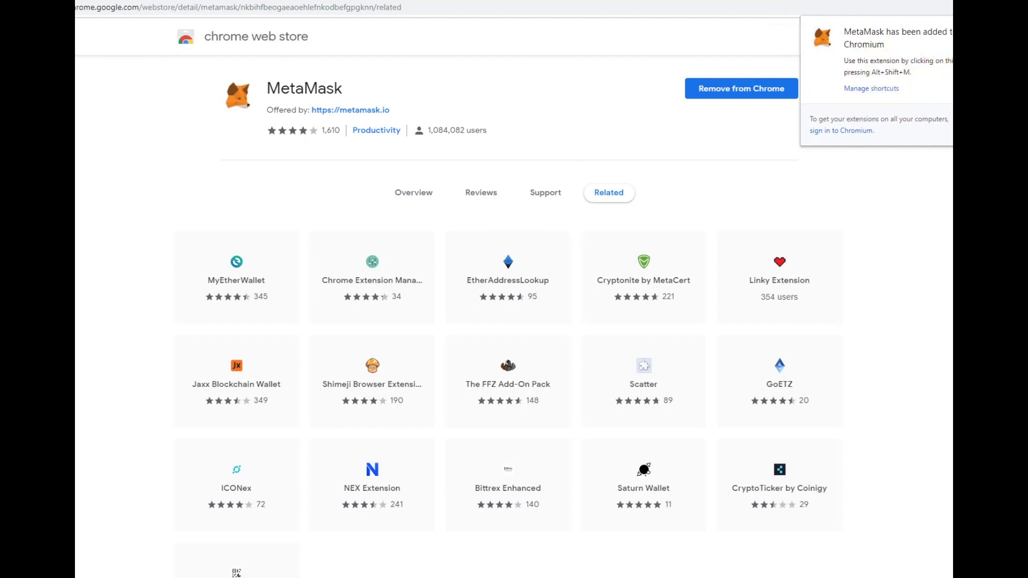
key("alt+Left")
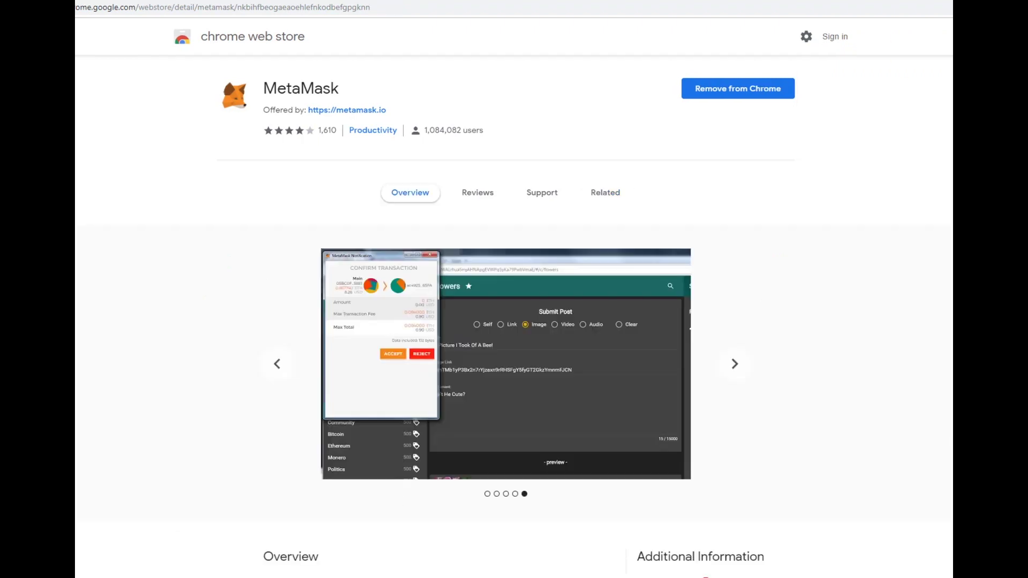
- Continue past the welcome screen, enter the wallet password and its confirmation, and submit
left_click(892, 302)
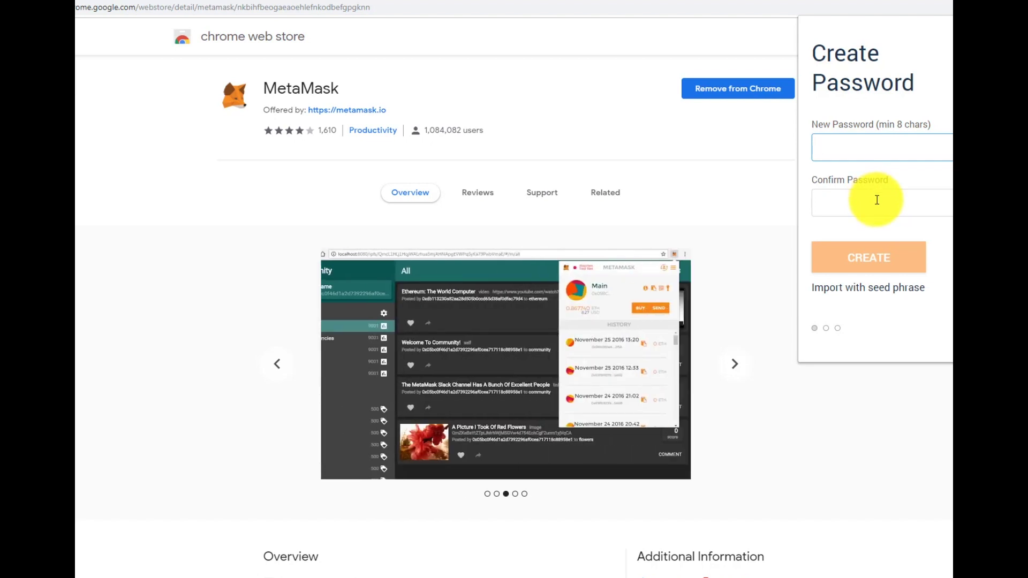
type("12")
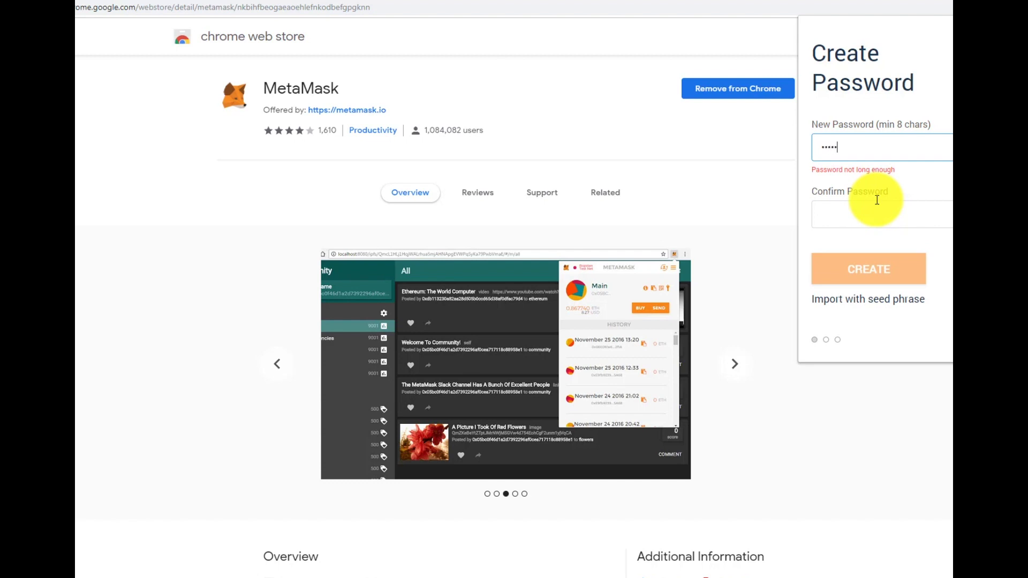
type("89")
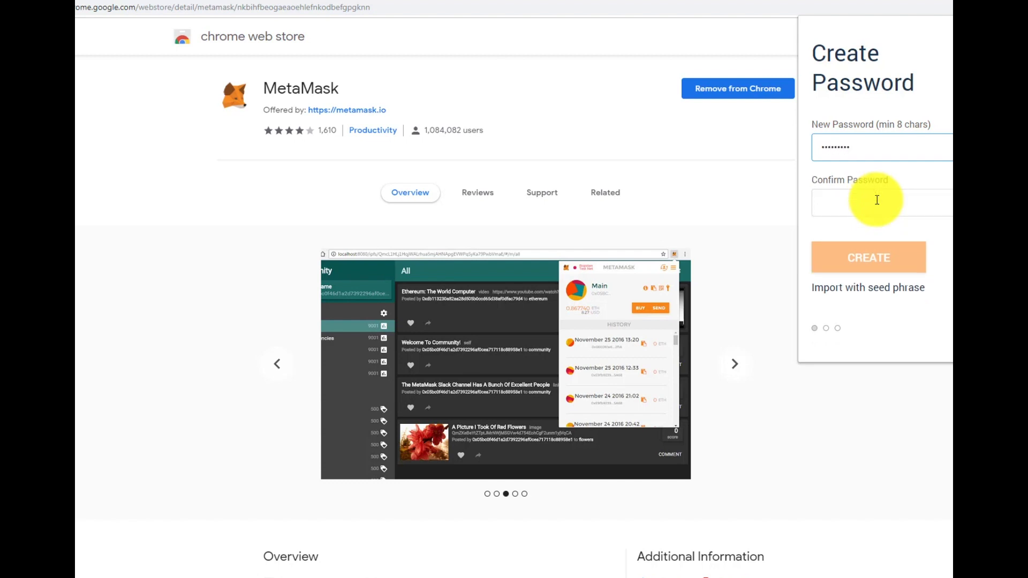
left_click(876, 199)
type("1")
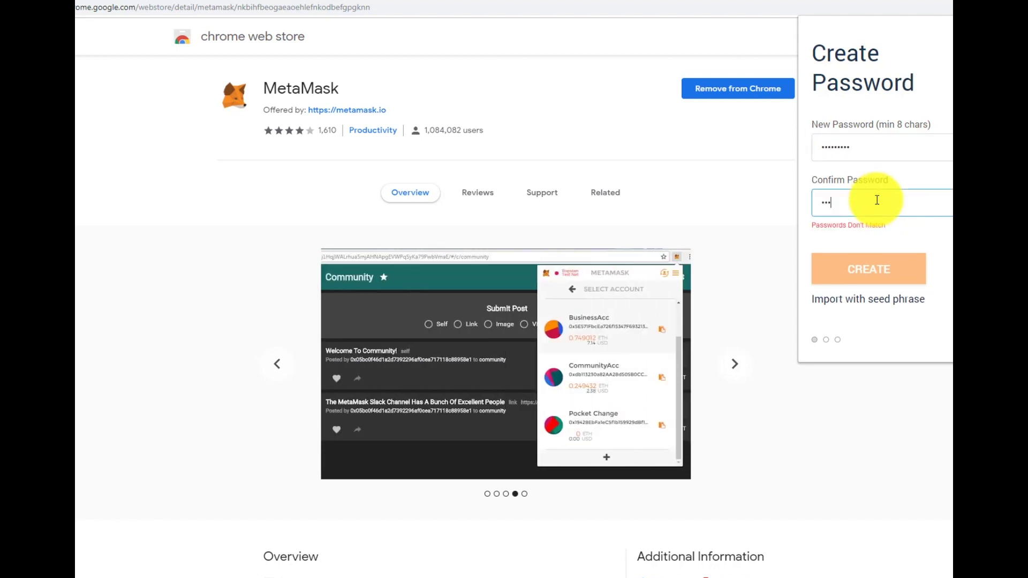
type("23456789")
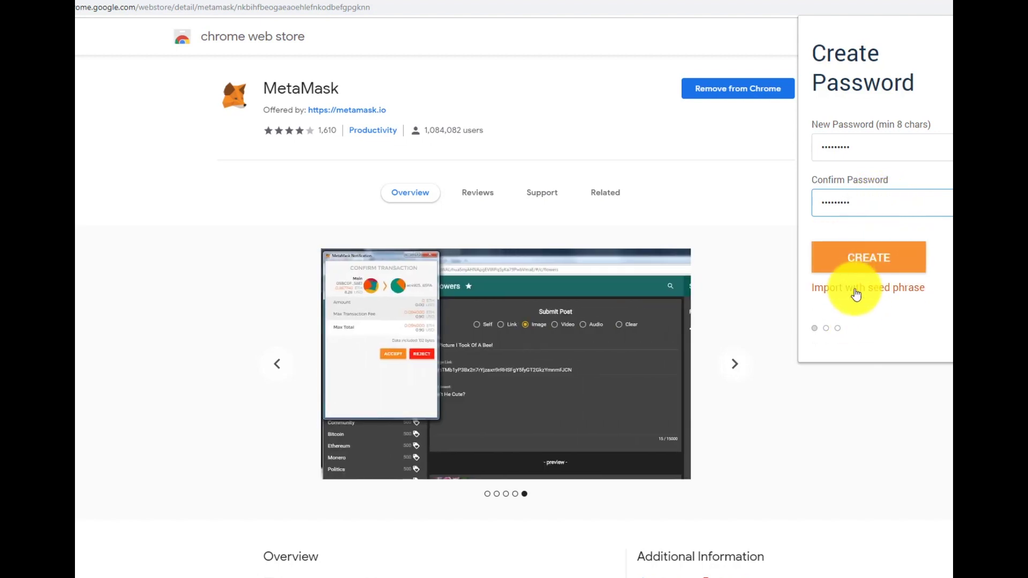
left_click(860, 262)
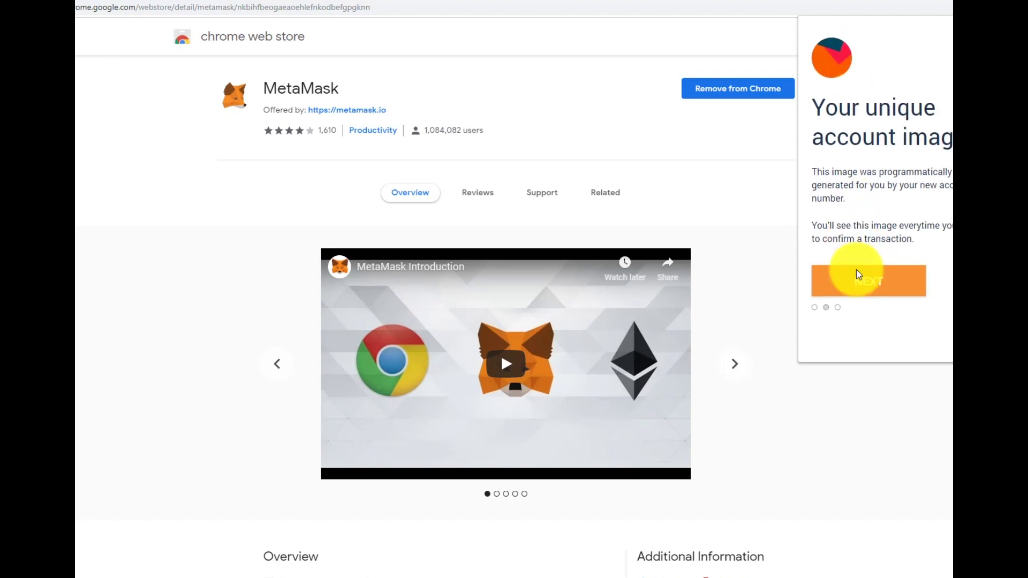
- Move past the account image and accept the Terms of Use, Privacy Notice and Phishing Warning
left_click(858, 294)
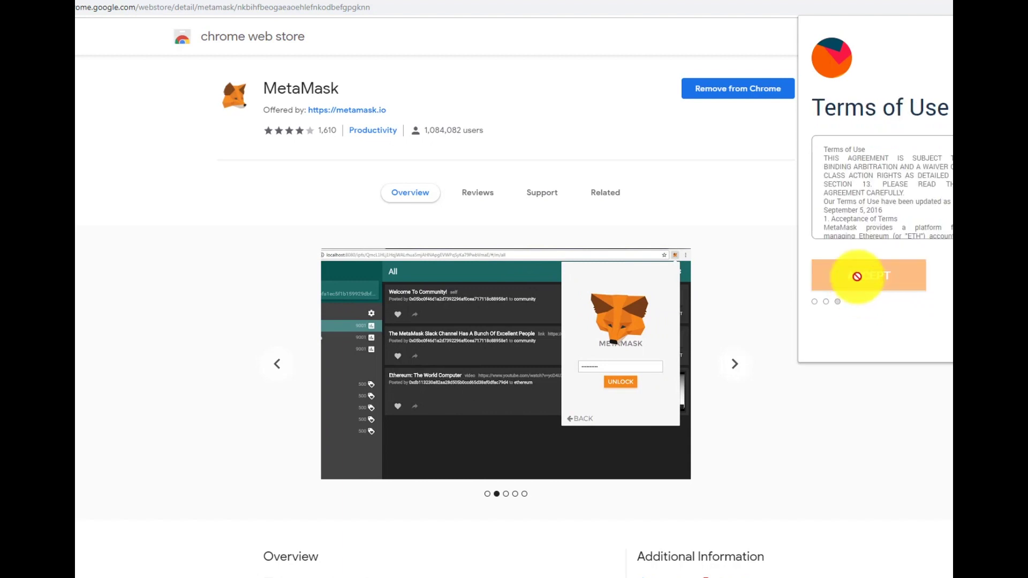
left_click_drag(949, 160, 952, 236)
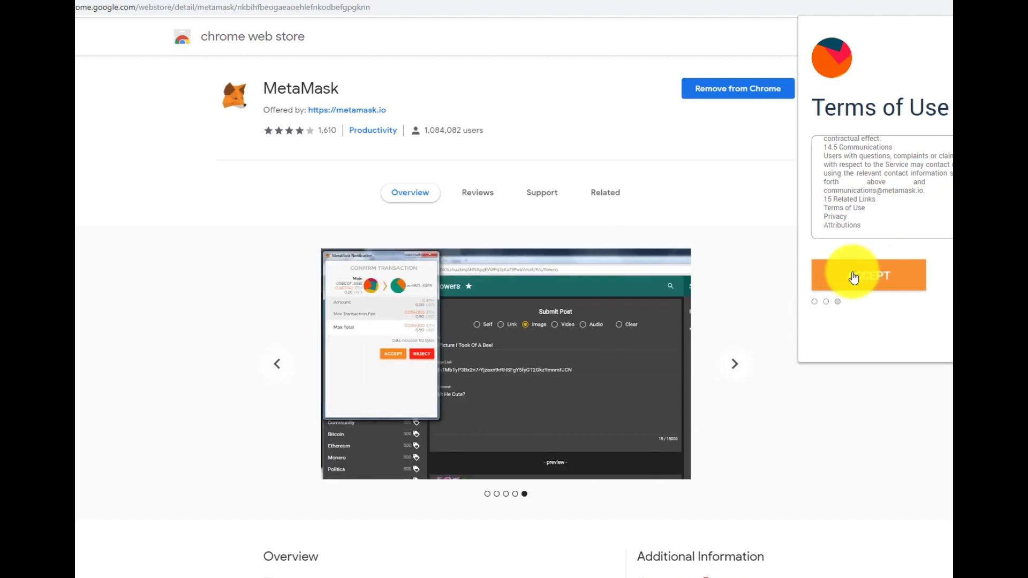
left_click(853, 277)
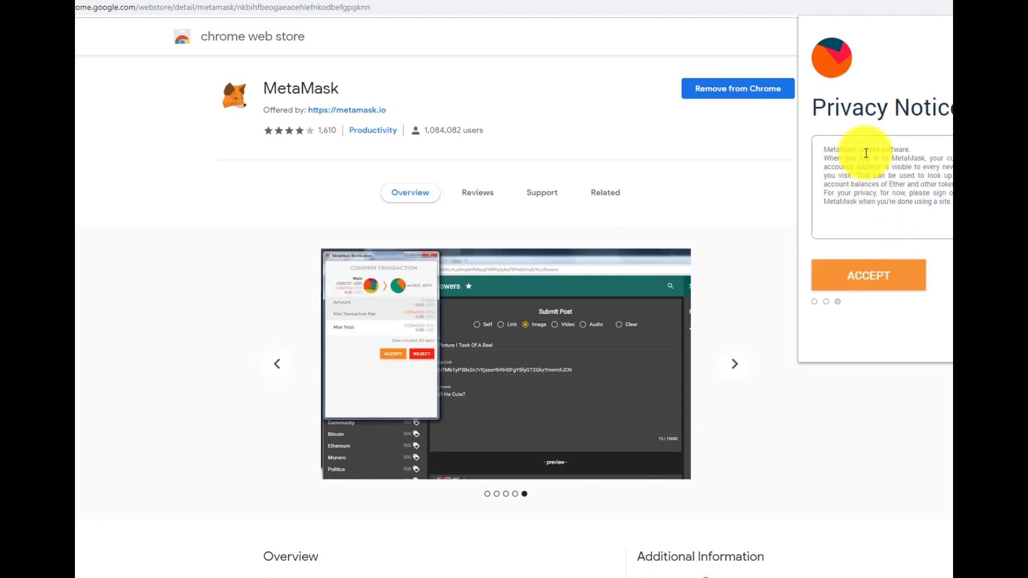
left_click(855, 272)
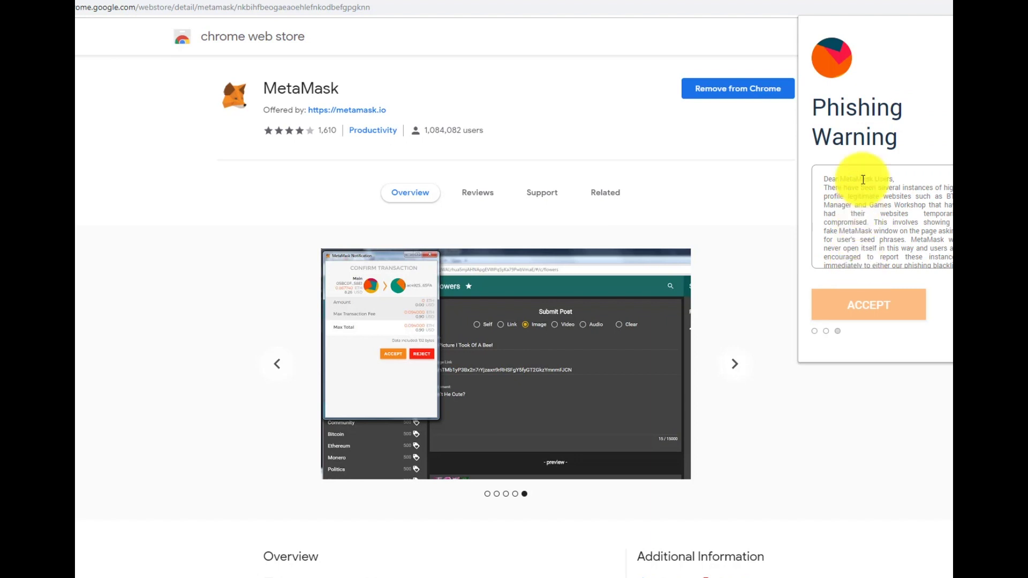
scroll(862, 204, "down", 5)
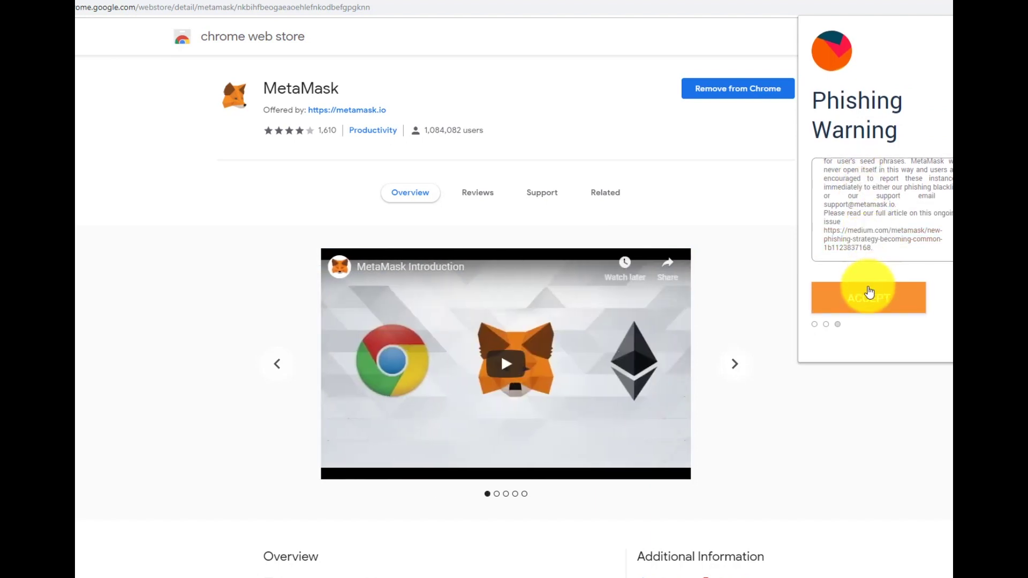
left_click(868, 293)
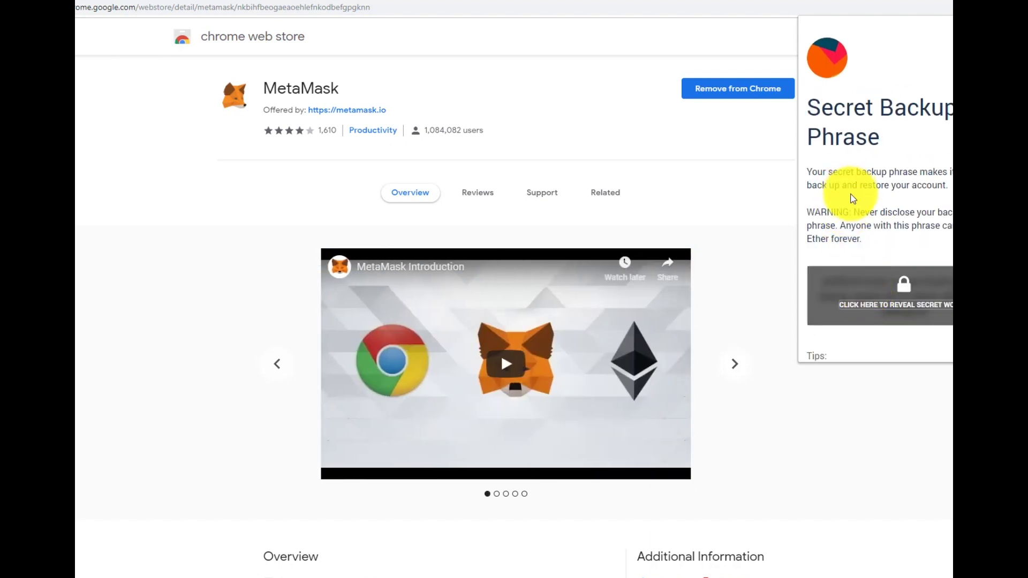
- Reveal the secret backup words and copy the whole phrase to the clipboard
scroll(851, 203, "down", 6)
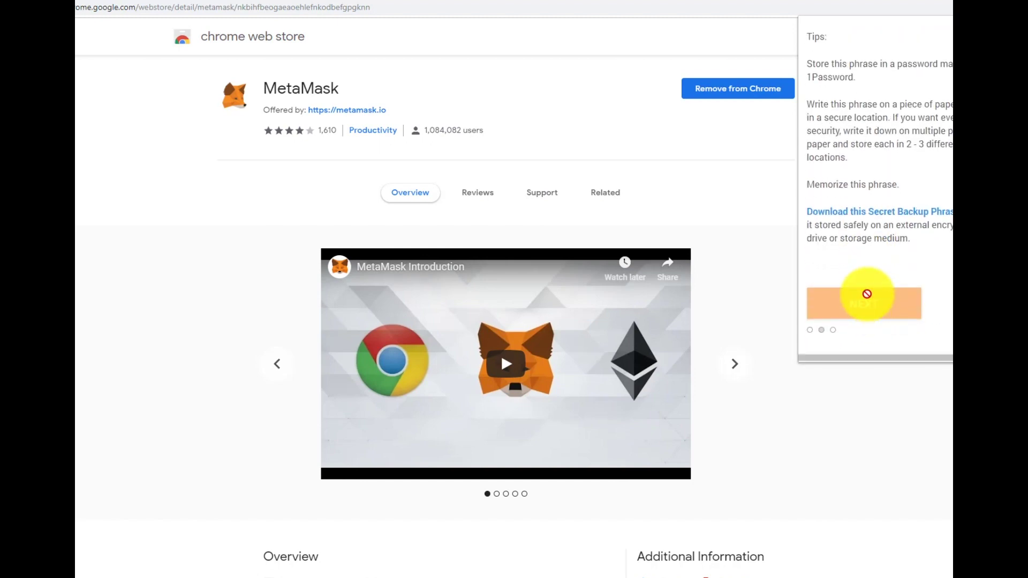
scroll(862, 230, "up", 6)
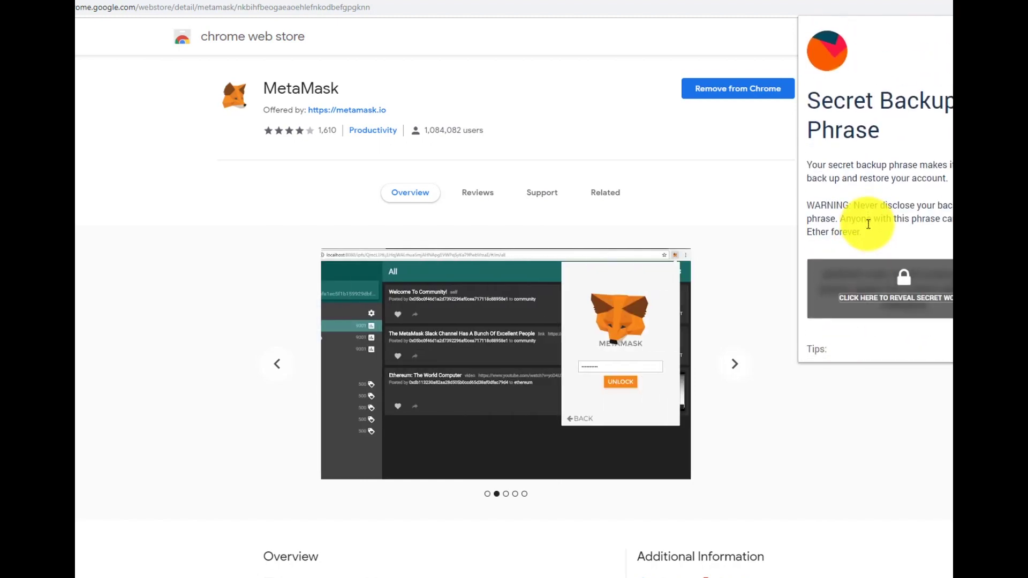
left_click(878, 282)
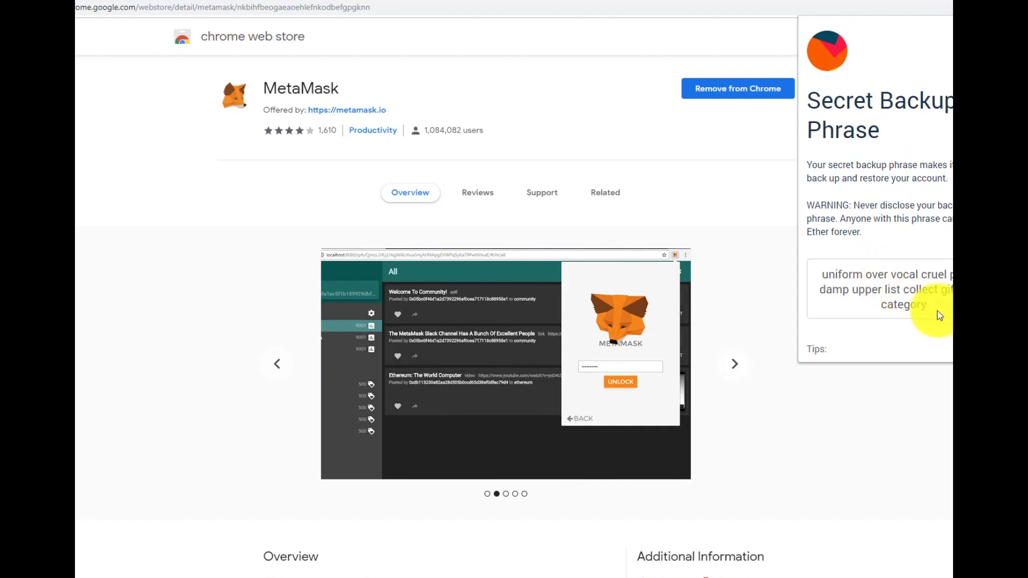
left_click_drag(926, 308, 820, 268)
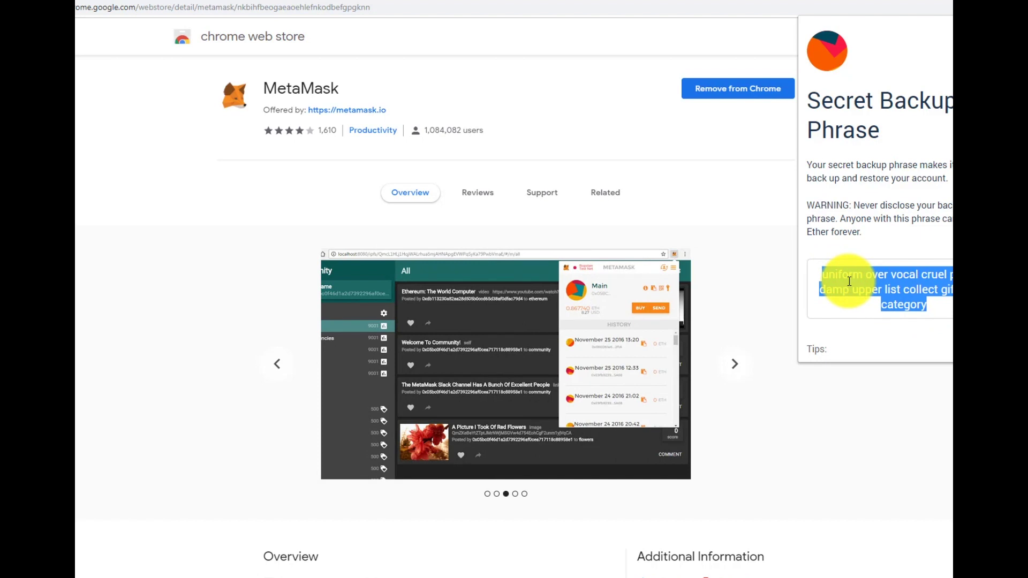
right_click(875, 291)
left_click(875, 291)
- Download a copy of the backup phrase and continue to the confirmation step
scroll(875, 290, "down", 4)
scroll(875, 291, "down", 2)
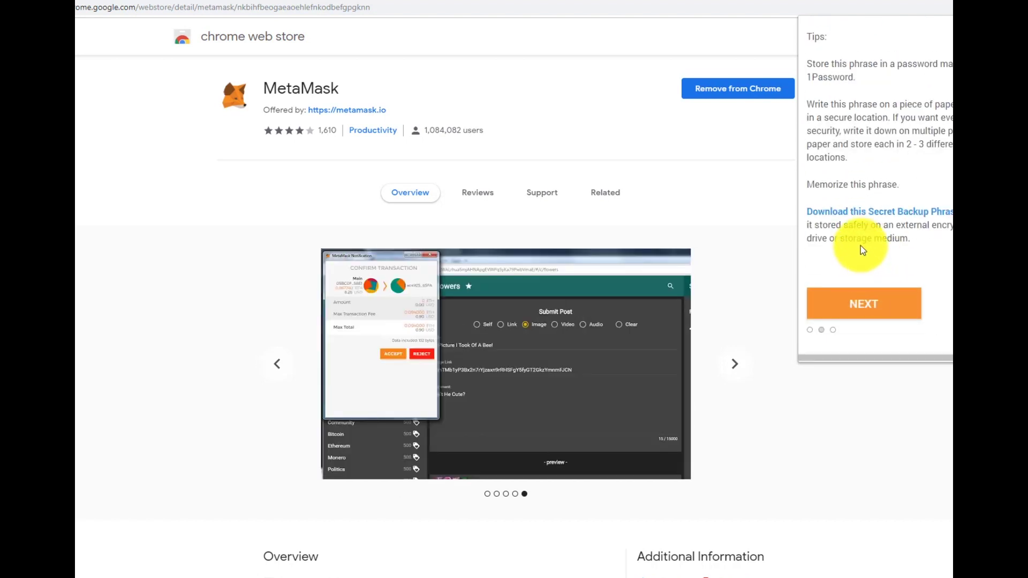
left_click(860, 216)
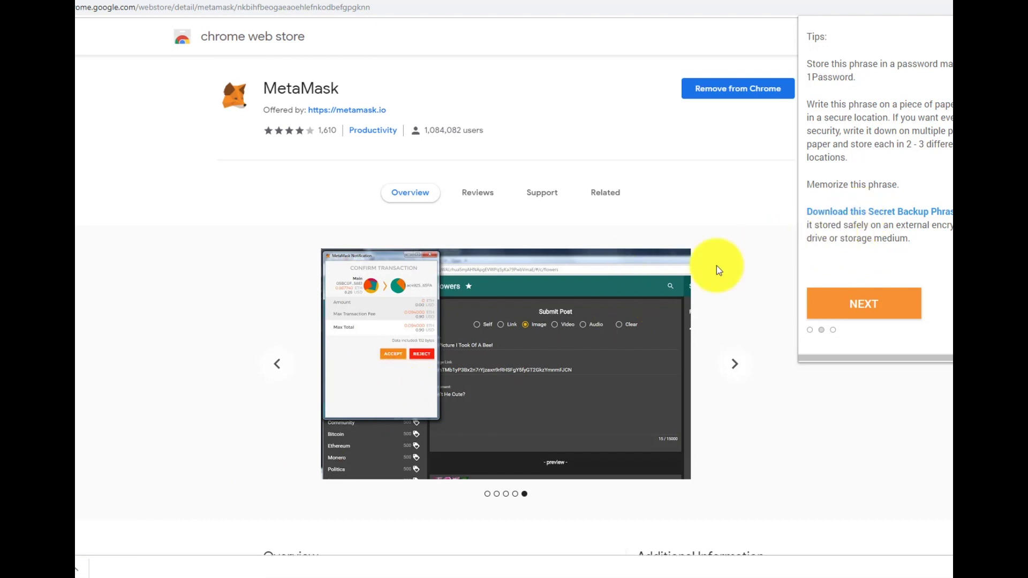
left_click(862, 289)
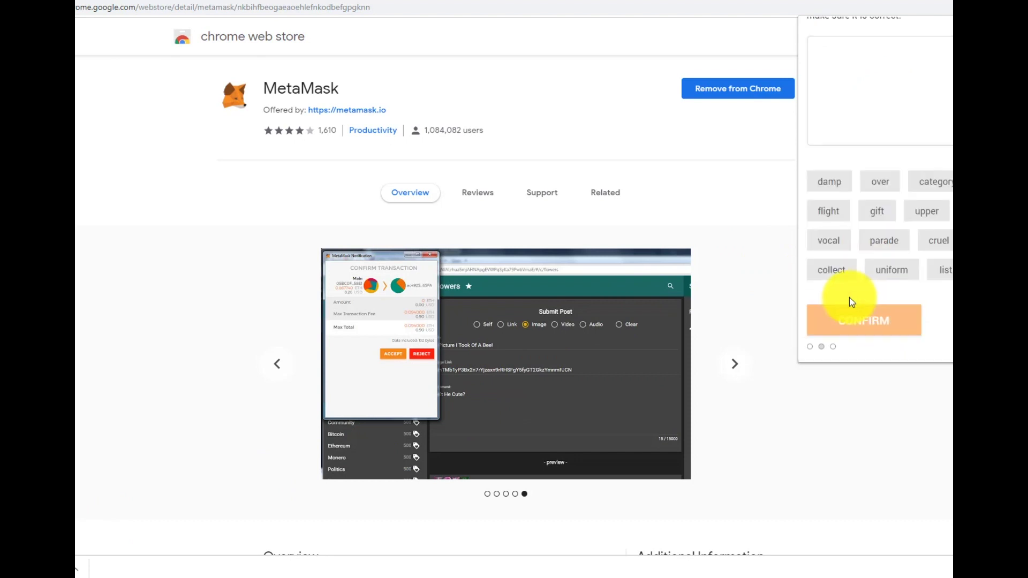
- Bring up the notepad holding the saved phrase and proceed to the word-confirmation page
left_click(83, 571)
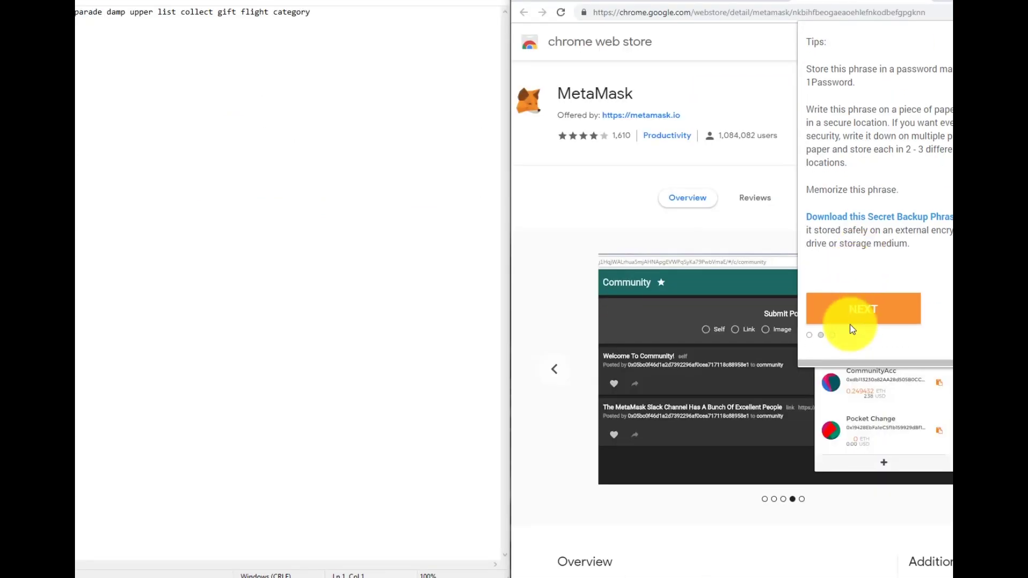
left_click(851, 316)
scroll(834, 152, "down", 1)
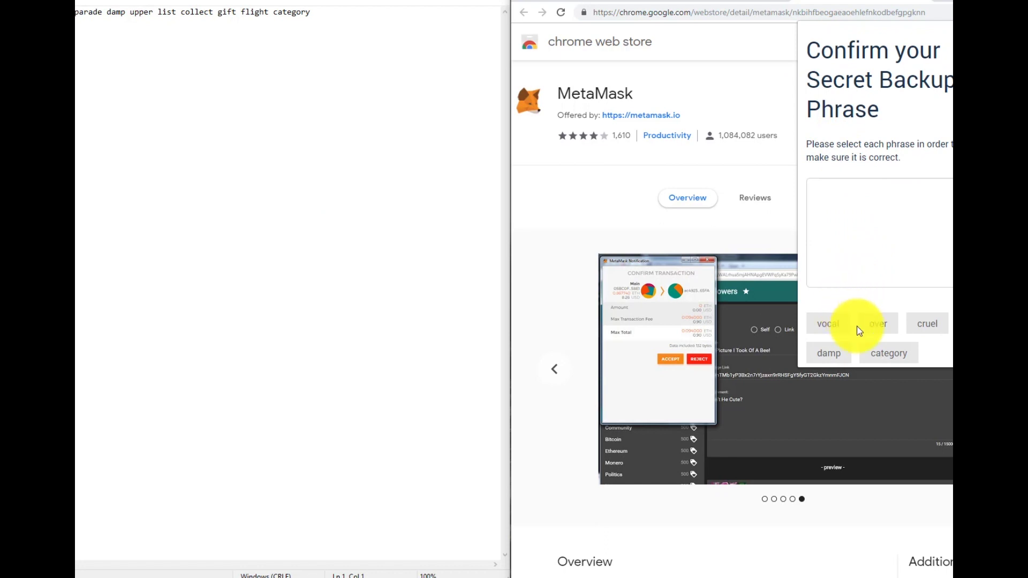
scroll(870, 334, "down", 3)
- Select the first six words of the backup phrase in their correct order
left_click(872, 298)
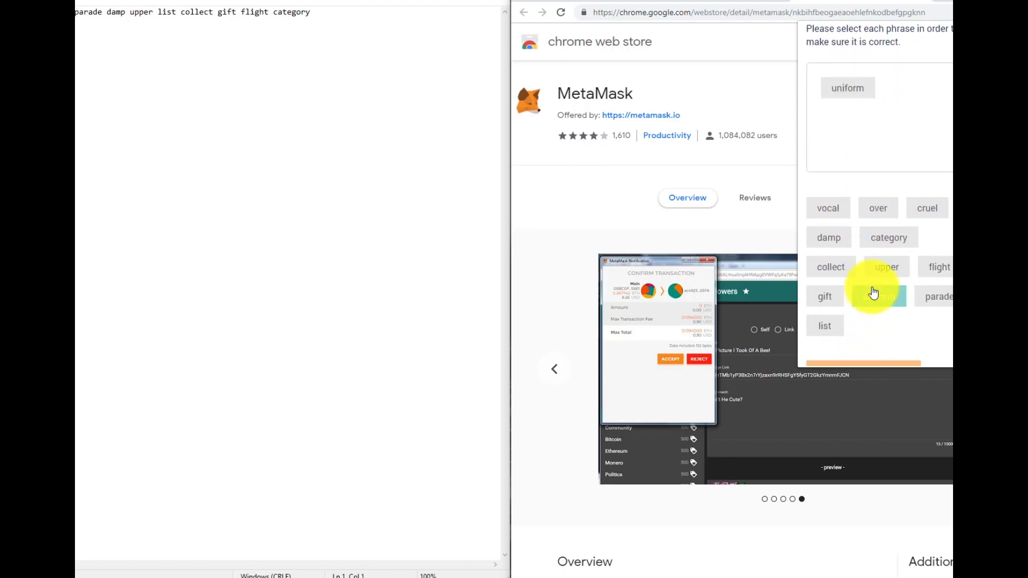
left_click(883, 210)
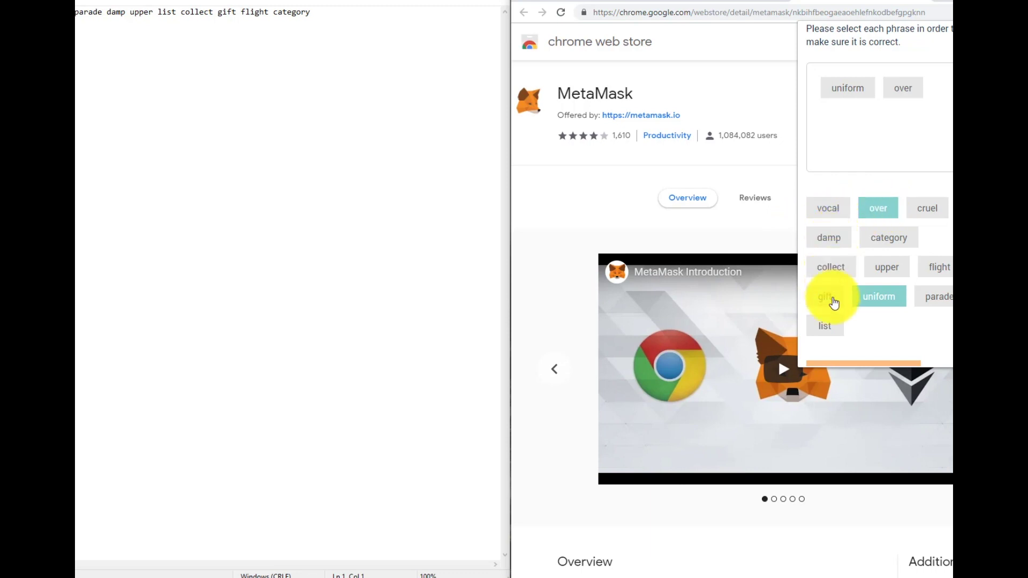
left_click(825, 210)
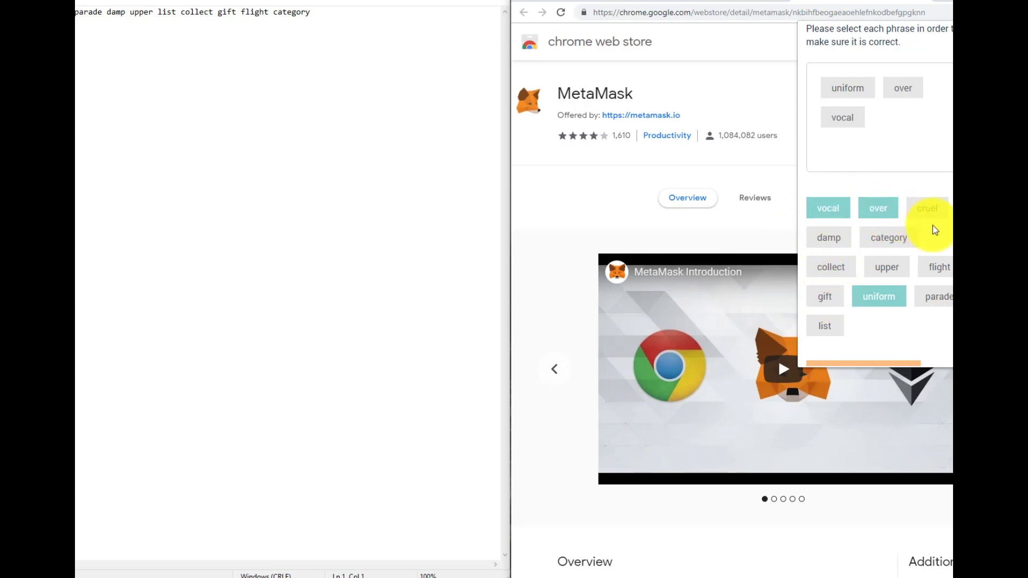
left_click(936, 209)
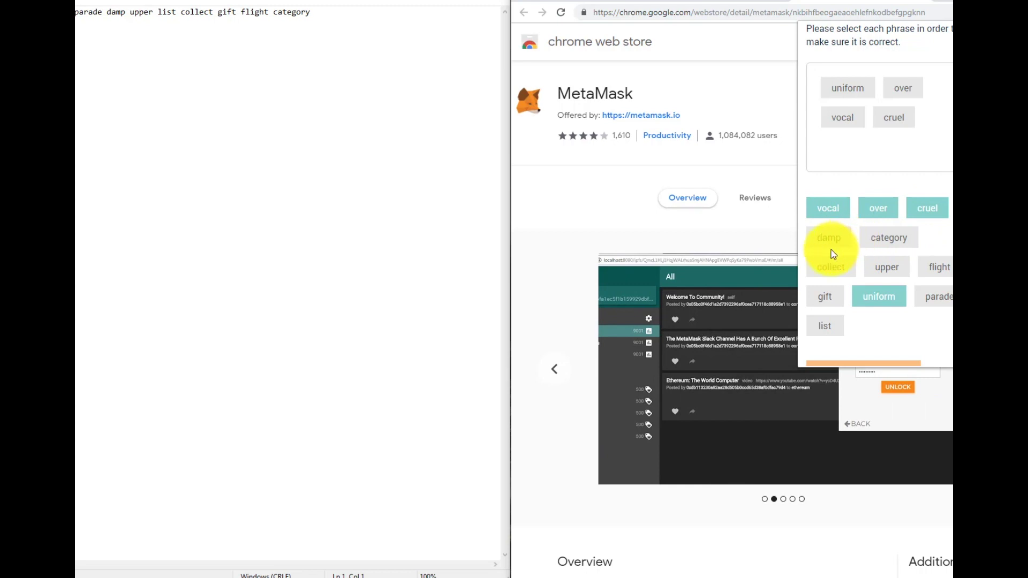
left_click(941, 296)
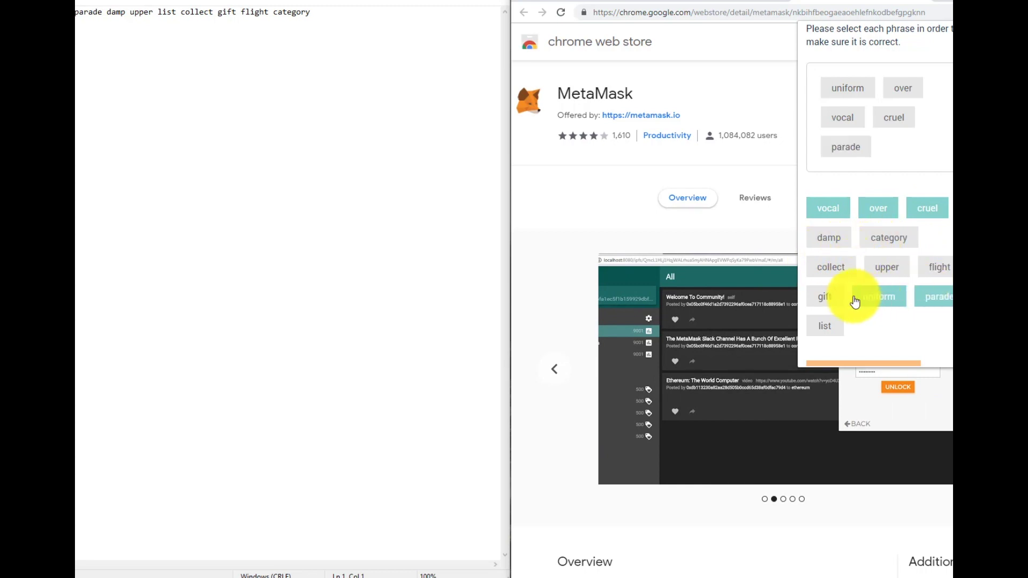
left_click(823, 251)
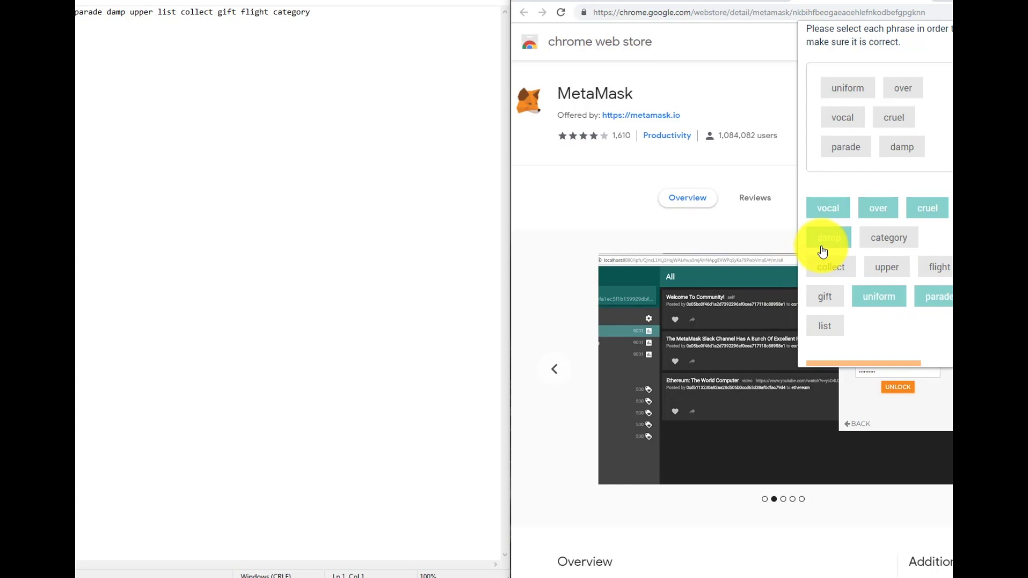
- Select the remaining six words, seventh through twelfth, in order and confirm the phrase
left_click(869, 282)
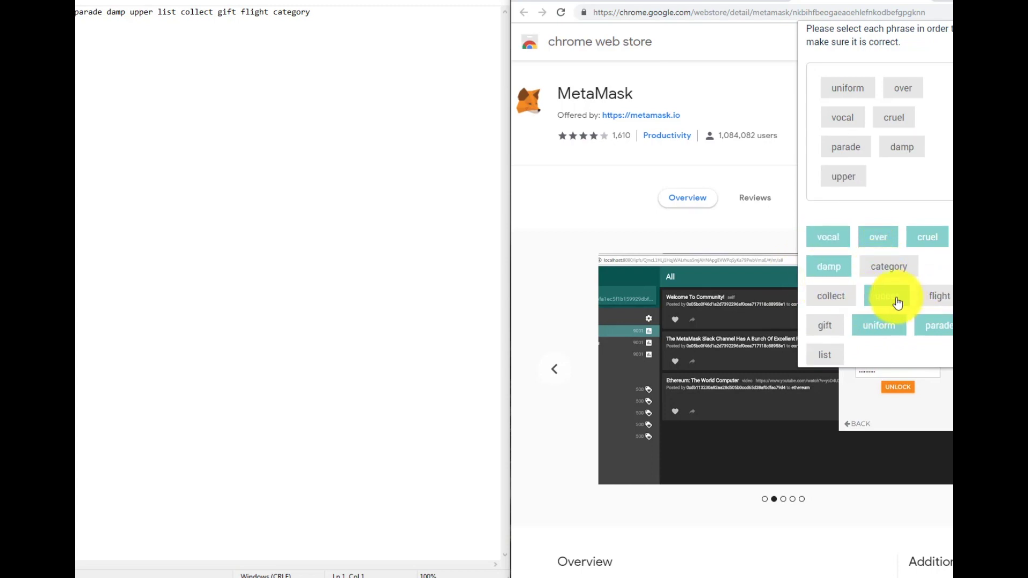
left_click(837, 353)
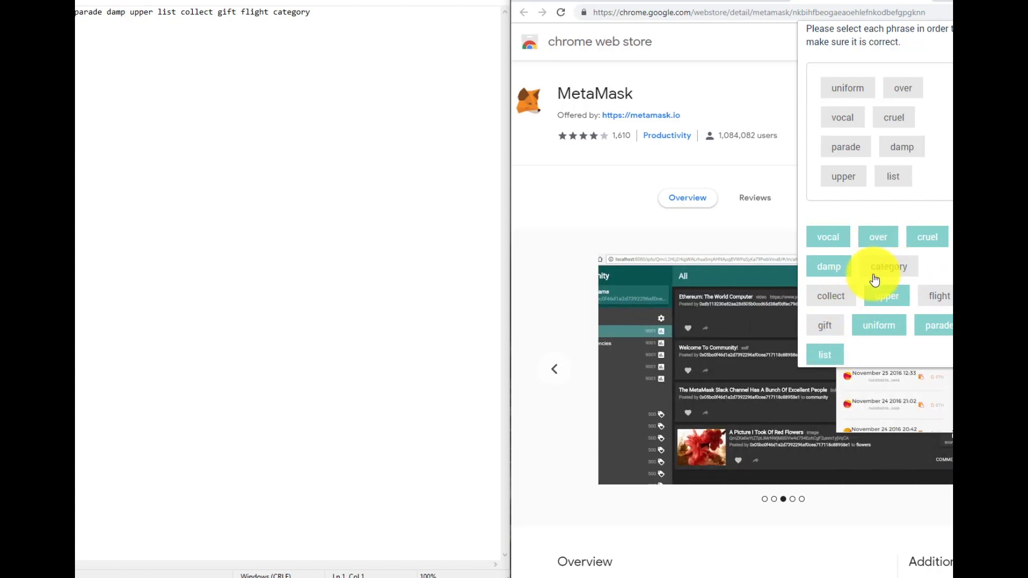
left_click(854, 300)
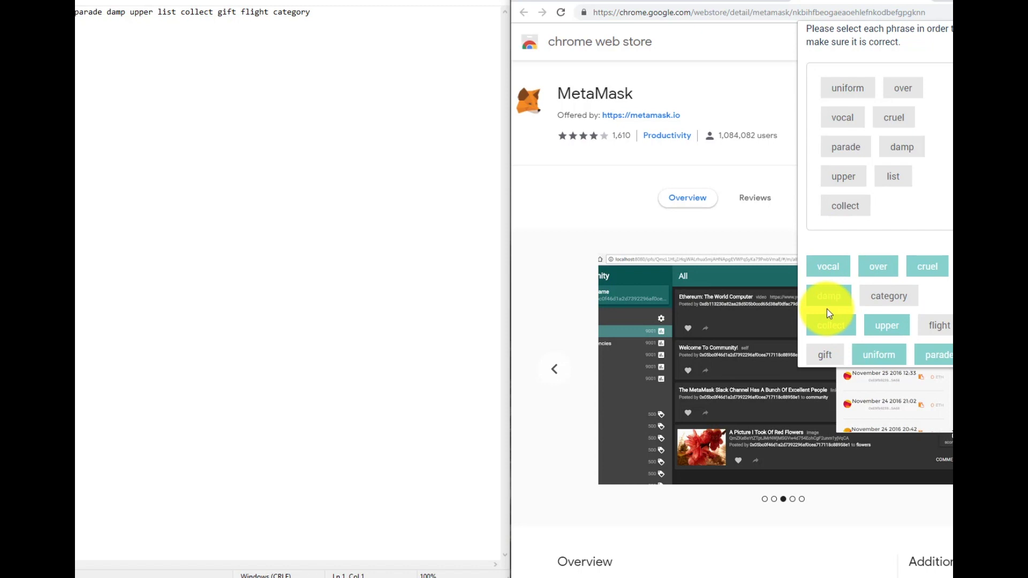
scroll(828, 310, "down", 1)
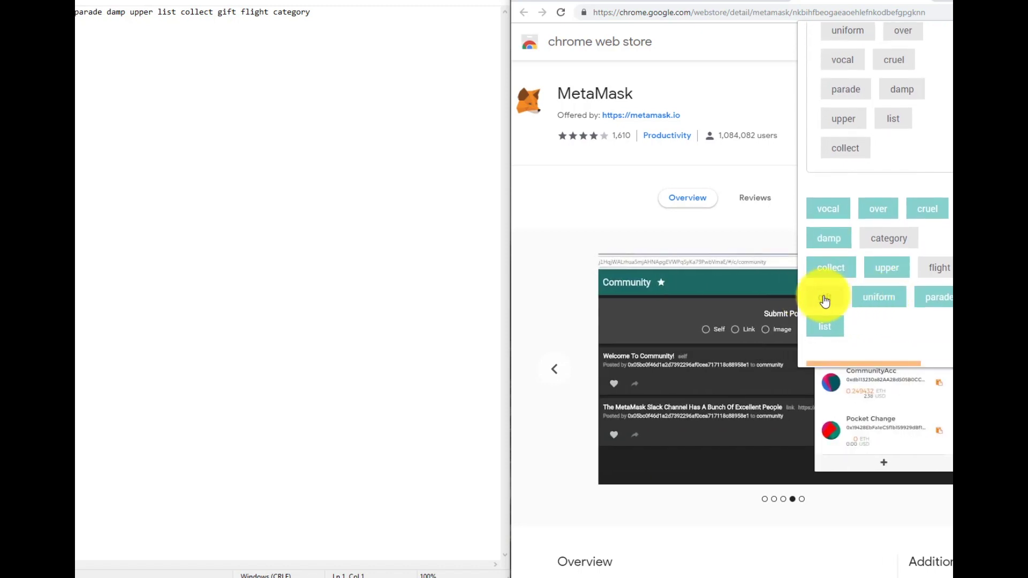
left_click(825, 299)
left_click(939, 268)
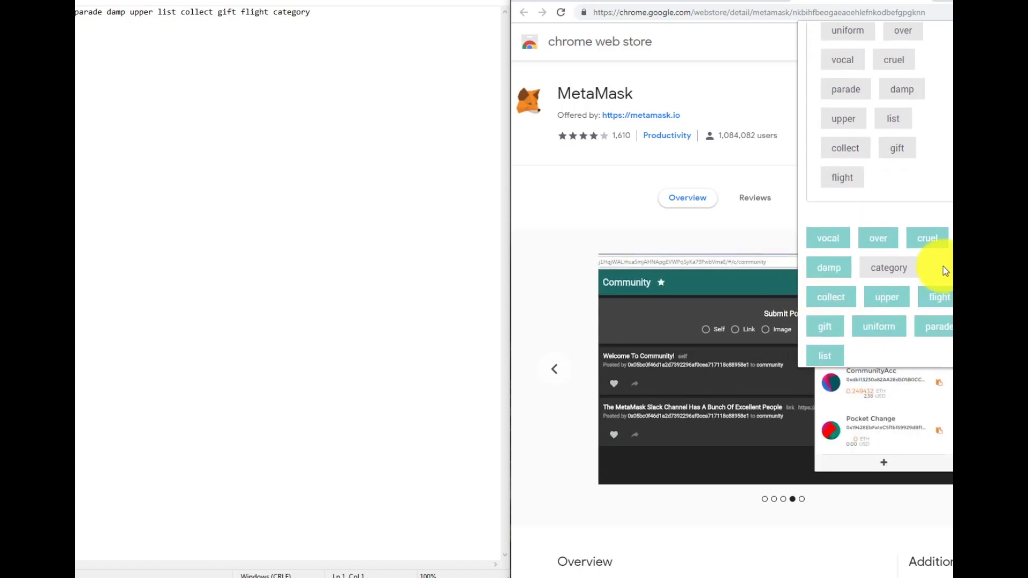
left_click(889, 266)
scroll(881, 289, "down", 2)
left_click(872, 310)
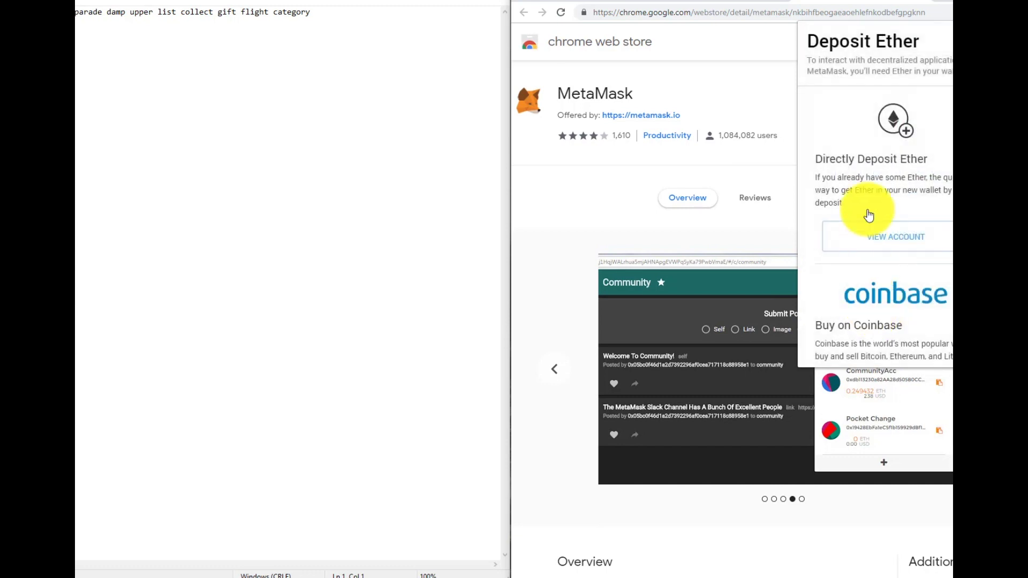
- Scroll through the Deposit Ether options before returning to the Account 1 overview at 0 ETH
scroll(876, 245, "down", 4)
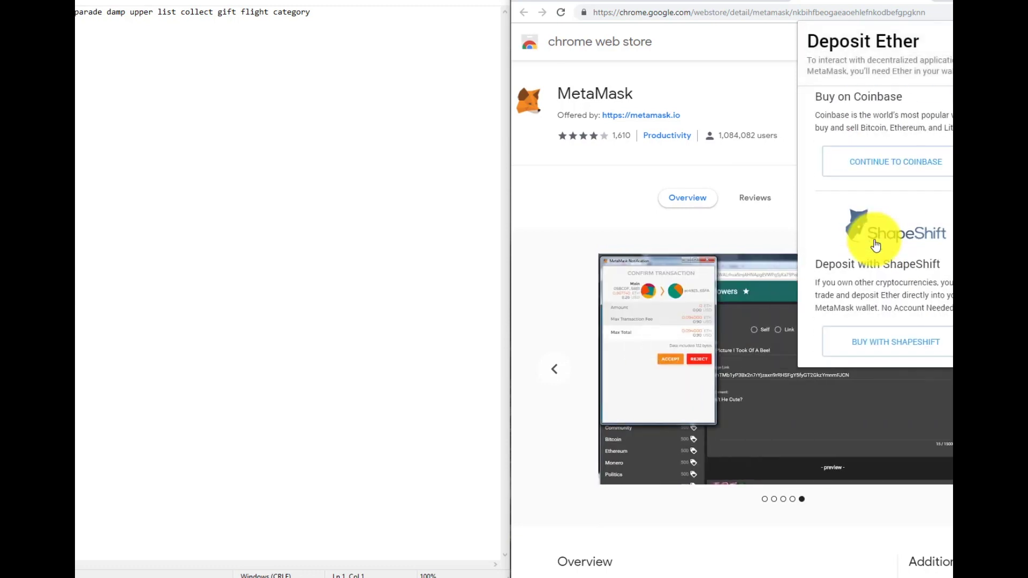
scroll(875, 245, "up", 4)
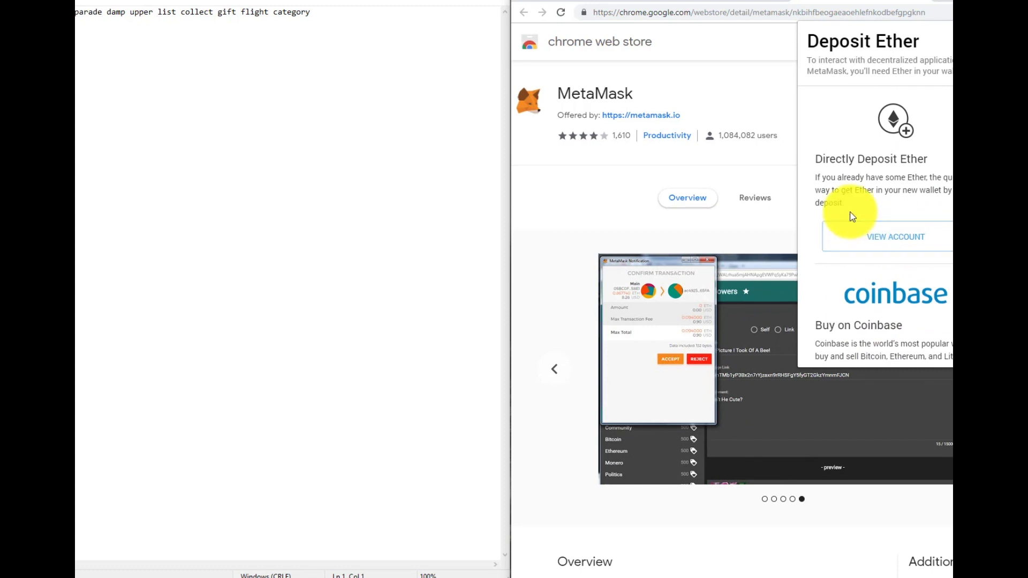
scroll(933, 87, "down", 4)
scroll(927, 104, "up", 4)
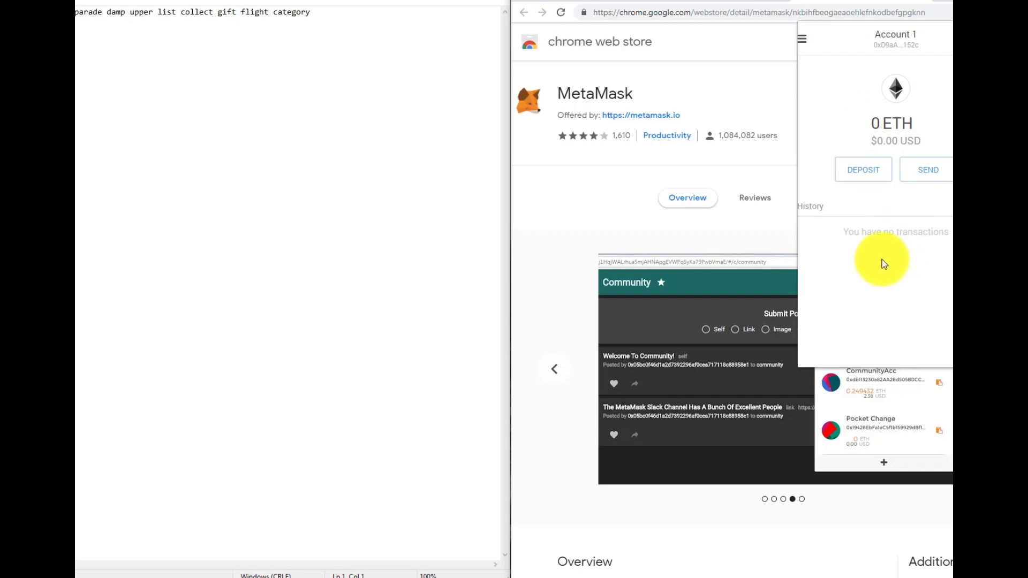
- Copy Account 1's address to the clipboard, close the options menu, and open the account sidebar
left_click_drag(848, 235, 941, 389)
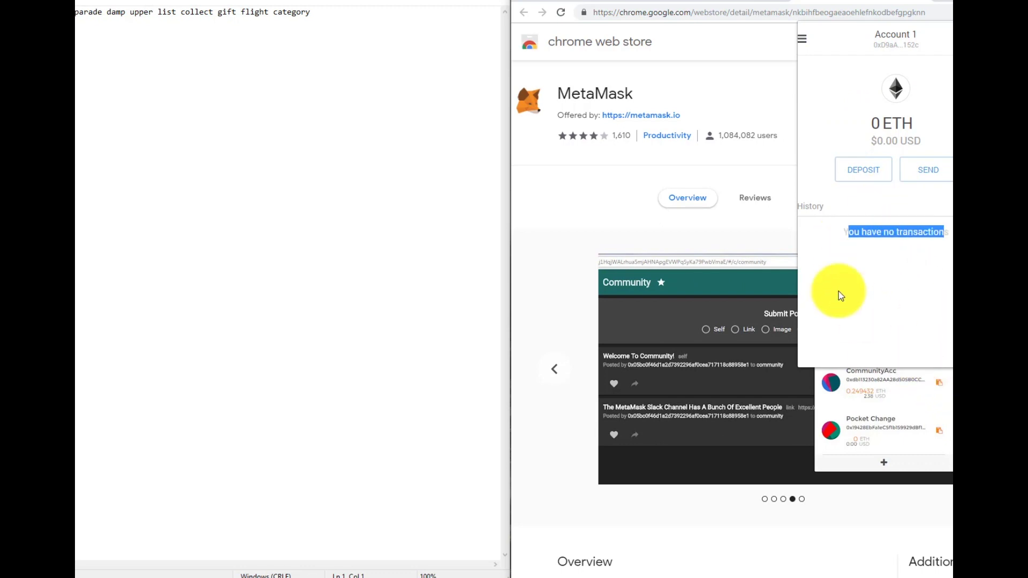
left_click(908, 38)
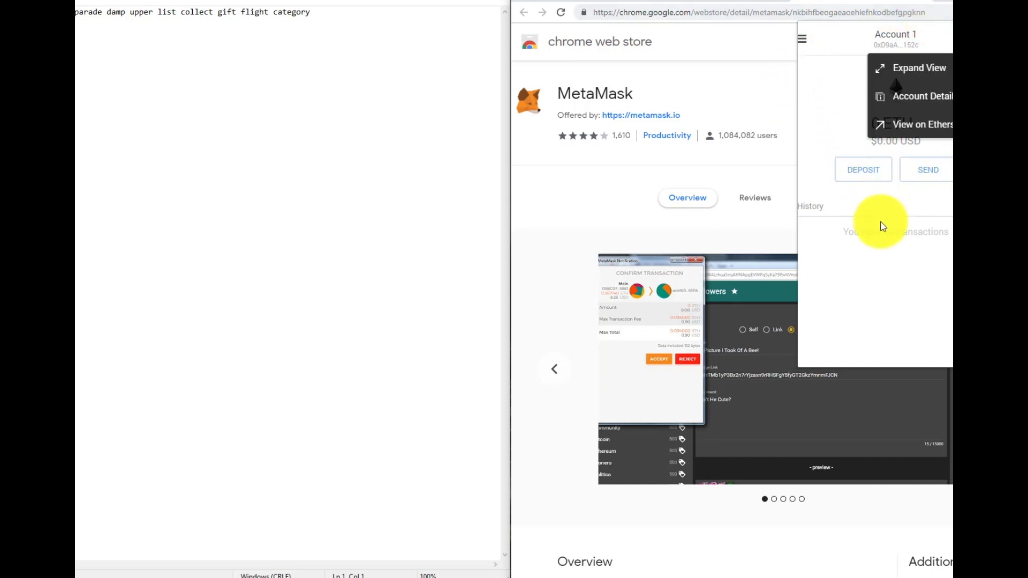
left_click(878, 230)
left_click(802, 47)
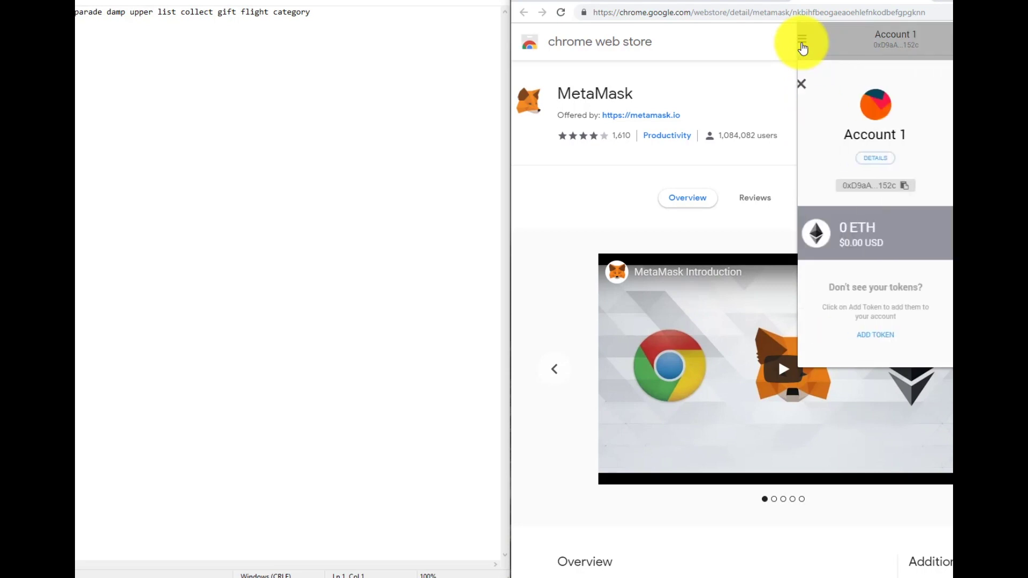